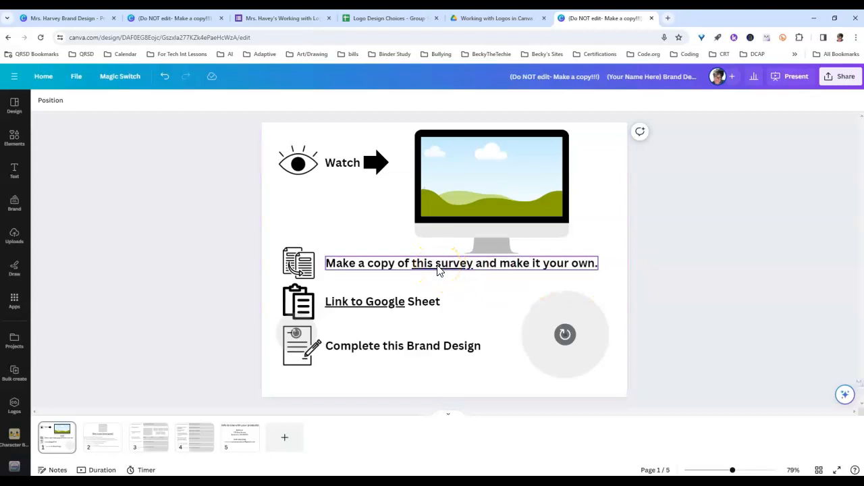
Follow the "this survey" link on page 1 and make a copy of the Working with Logos in Canva form, then close its tab.
click(438, 268)
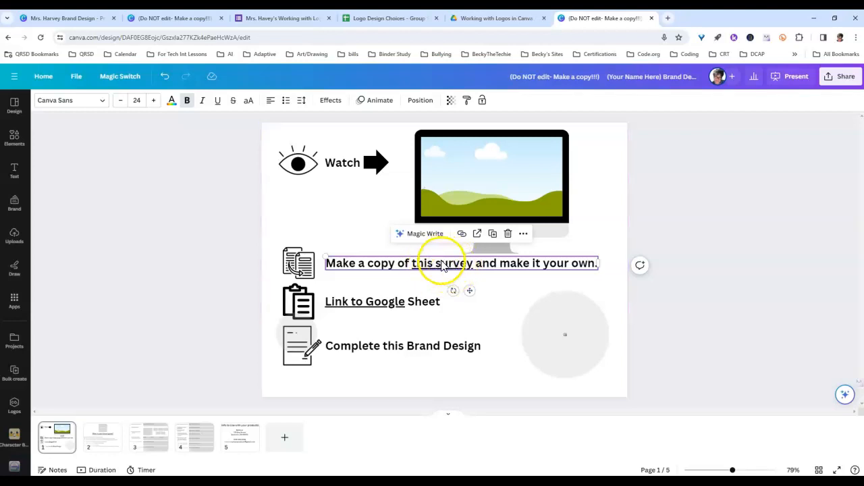
click(478, 234)
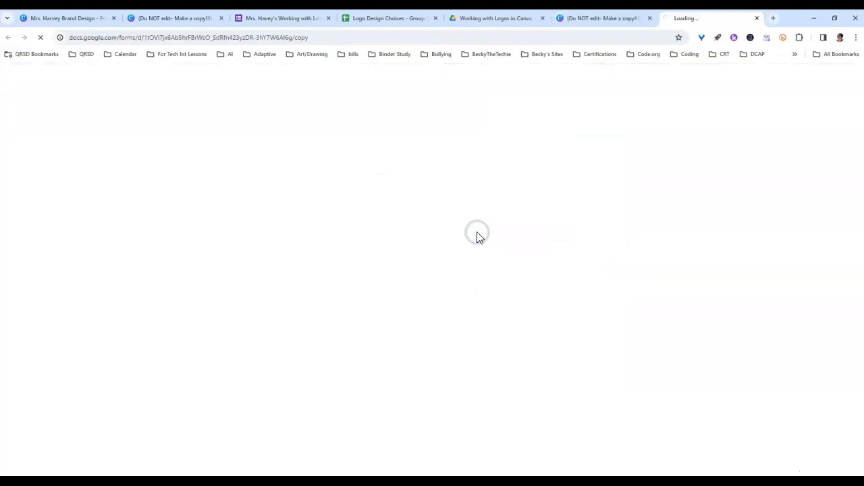
click(304, 221)
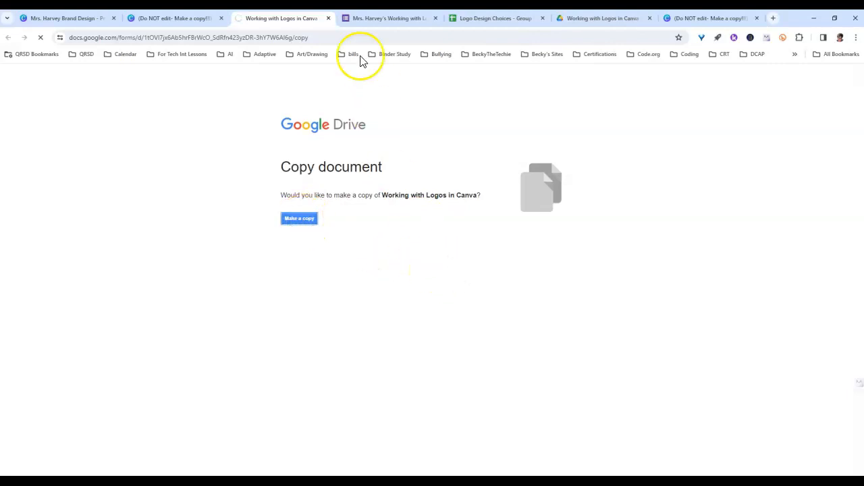
click(328, 18)
Switch to the personalised Google Forms survey and examine its logo designs, favorite design concept options and color scheme section.
click(280, 18)
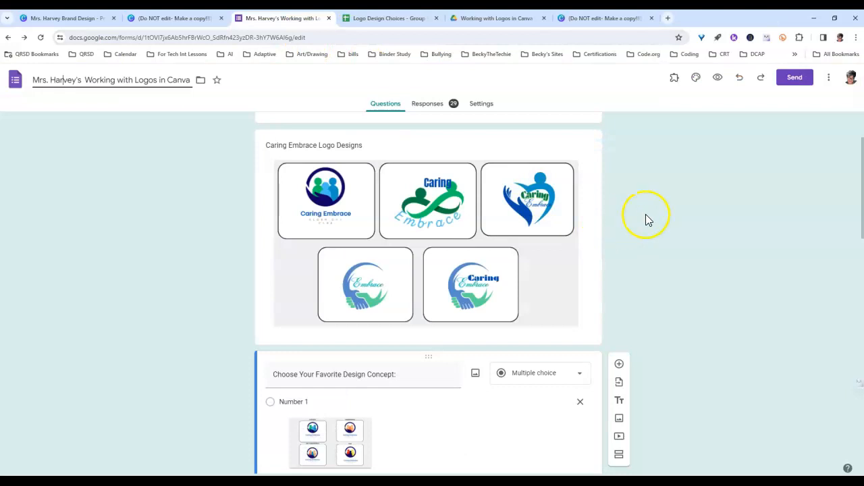
click(551, 254)
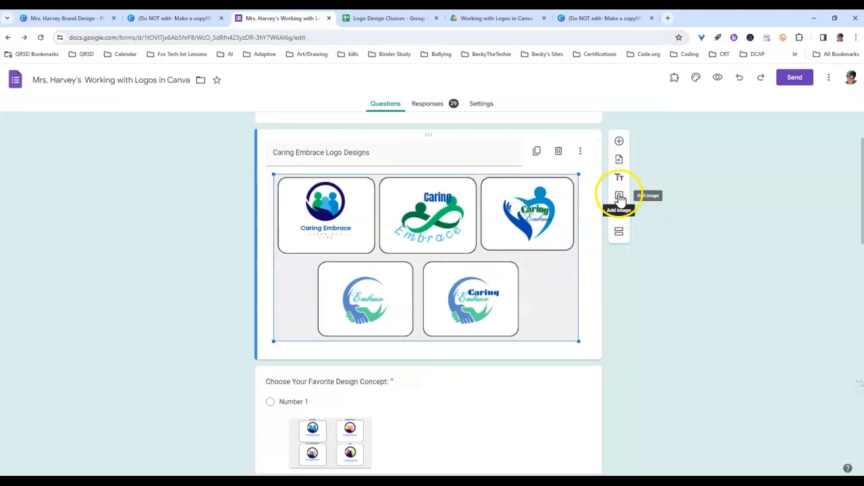
scroll(686, 269, down, 5)
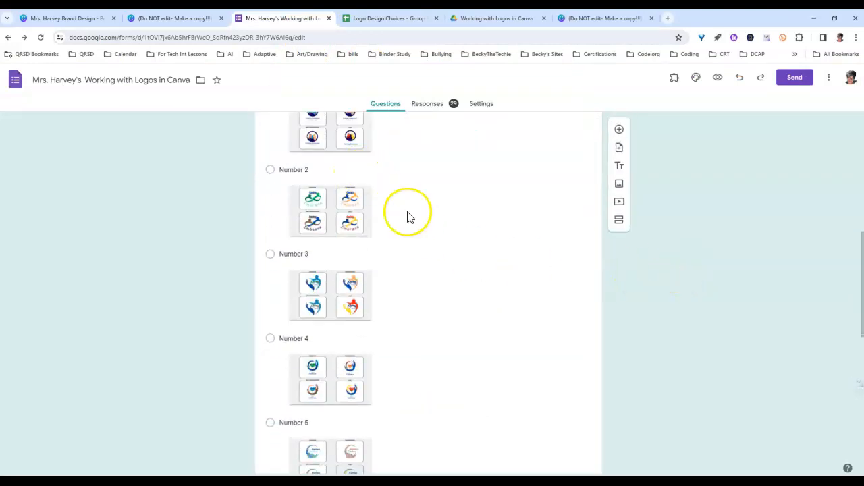
scroll(365, 196, up, 1)
scroll(399, 243, down, 2)
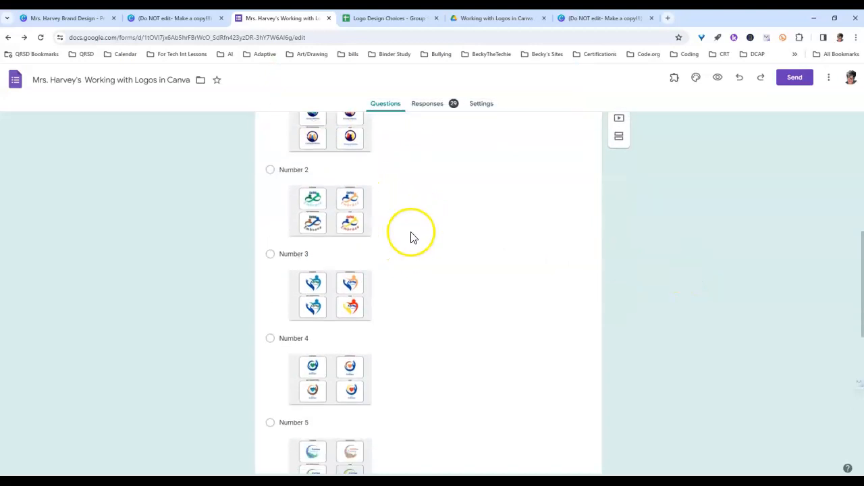
scroll(401, 280, down, 2)
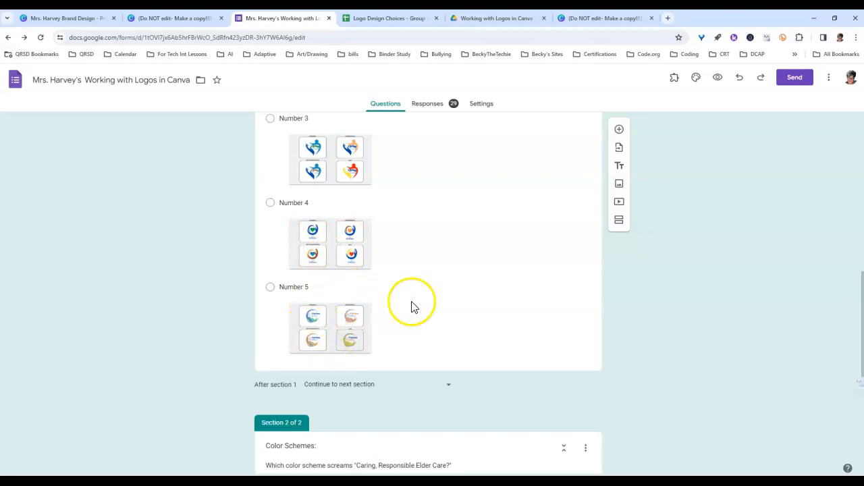
click(445, 286)
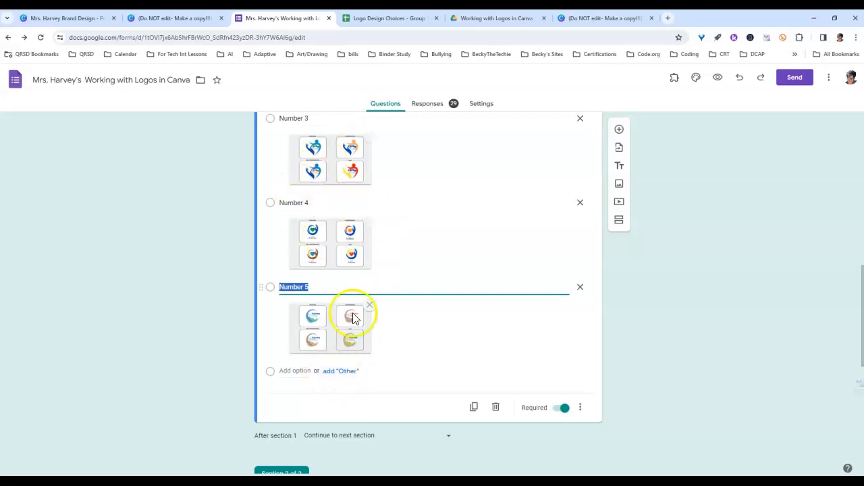
scroll(705, 293, down, 3)
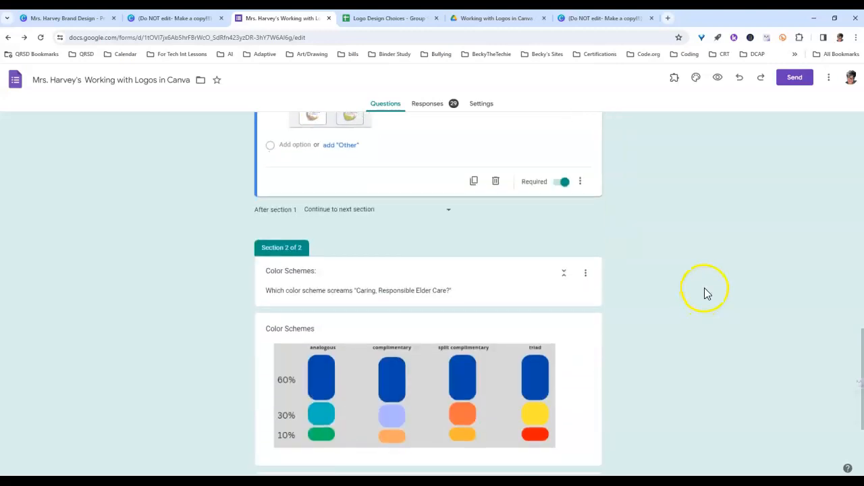
scroll(704, 293, down, 2)
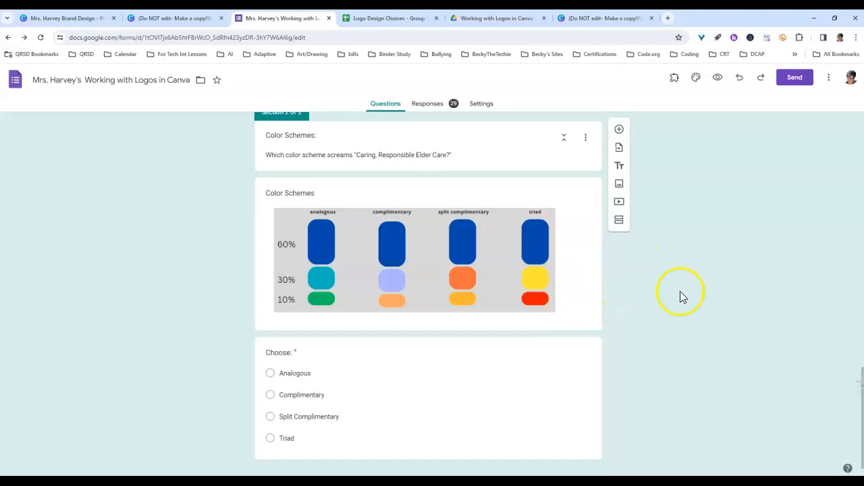
scroll(682, 295, up, 20)
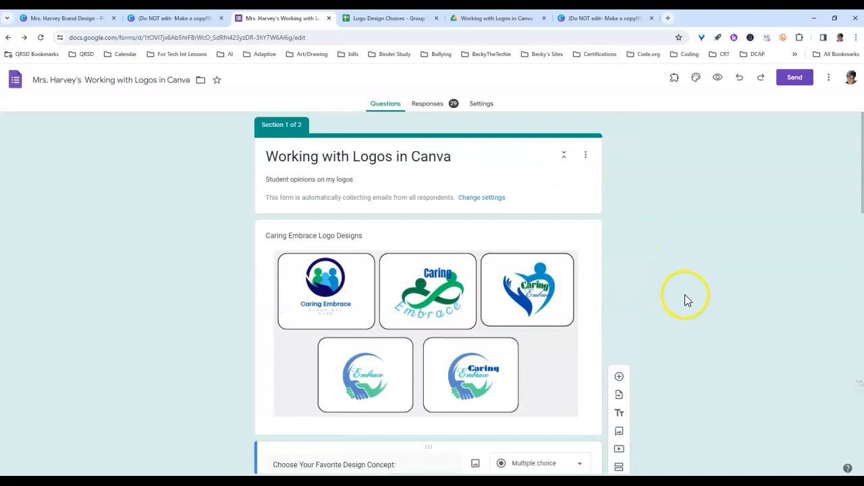
Copy the form's sharing link as a shortened URL.
click(794, 81)
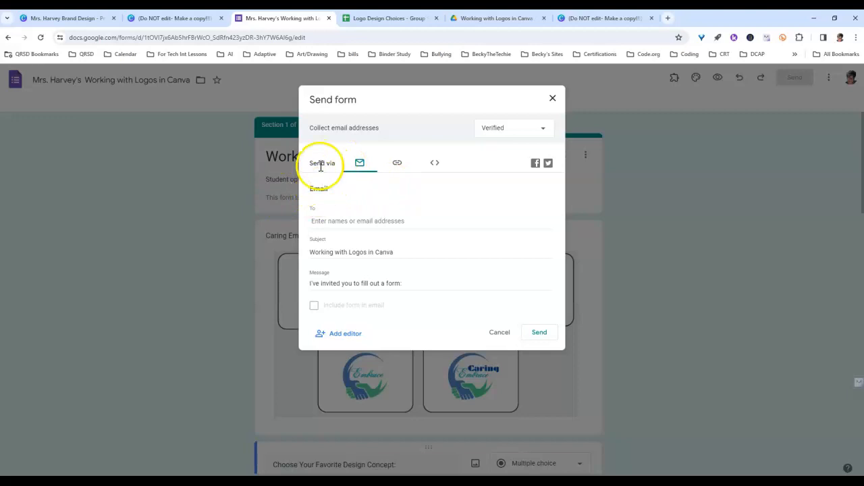
click(397, 164)
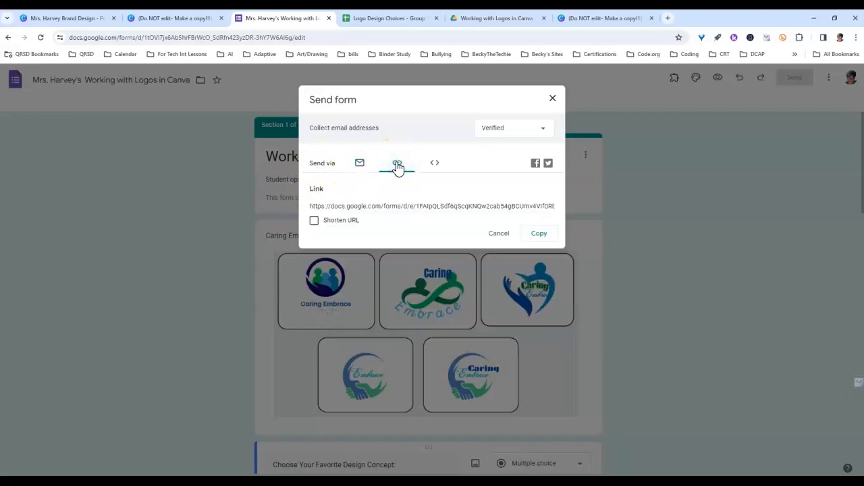
click(315, 221)
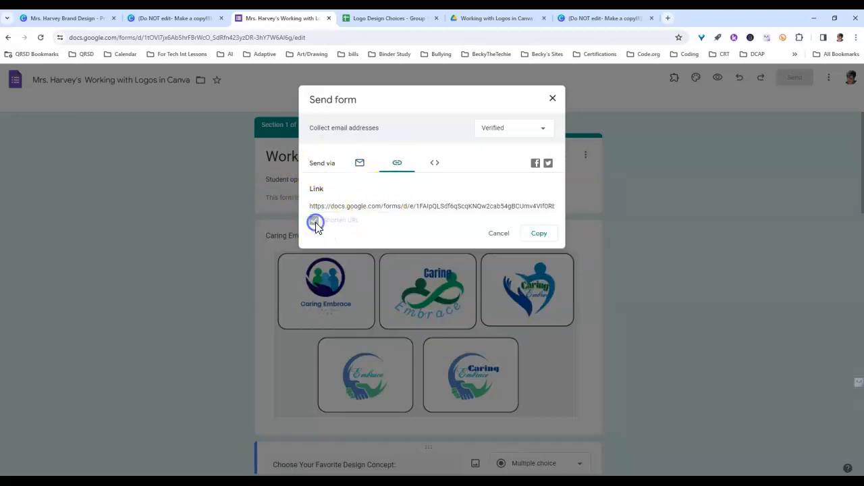
click(537, 235)
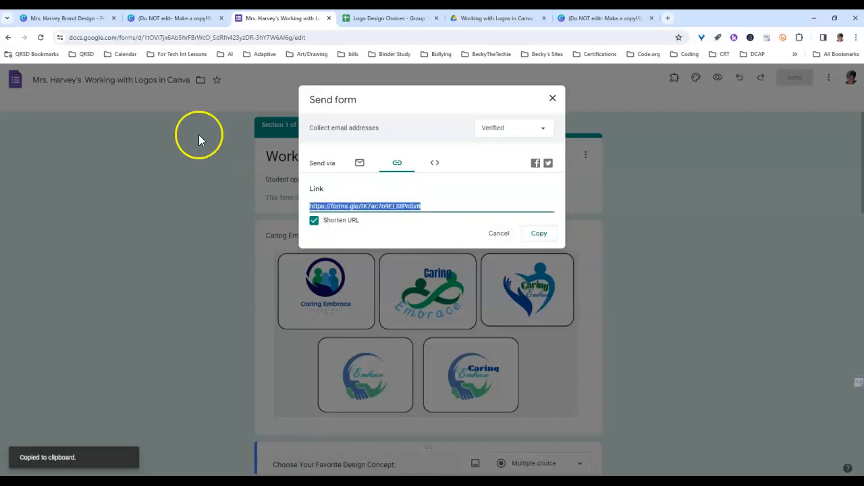
Find the Google Sheet link in the Canva instructions, then locate the Group 1 name and form link cells in the Logo Design Choices sheet.
click(164, 17)
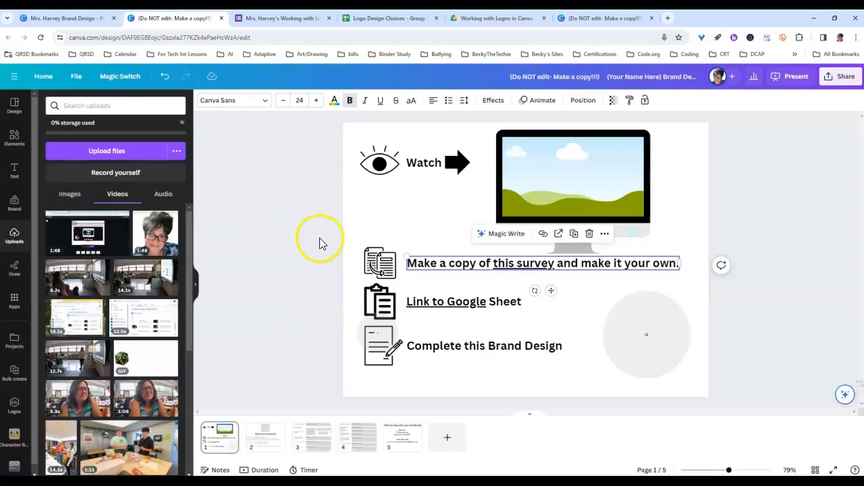
click(445, 310)
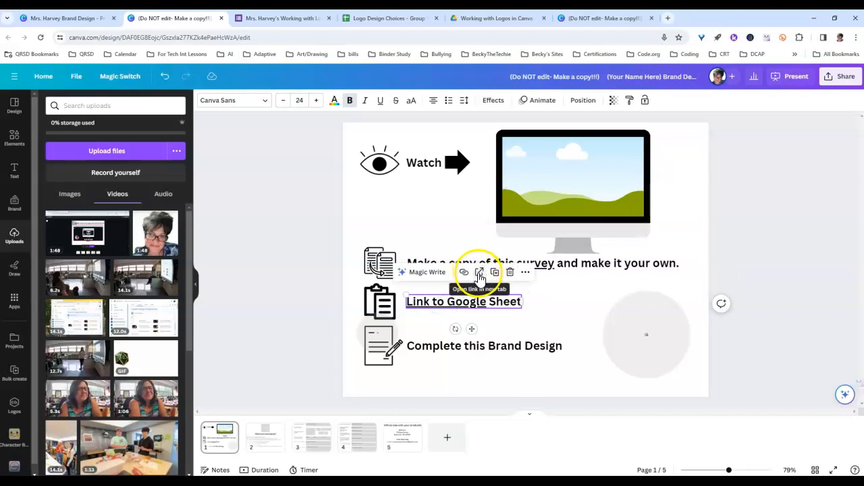
click(385, 17)
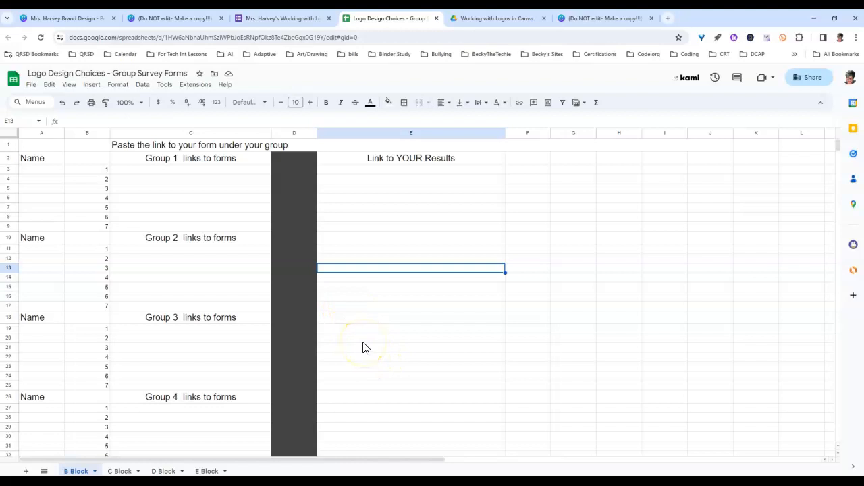
click(42, 172)
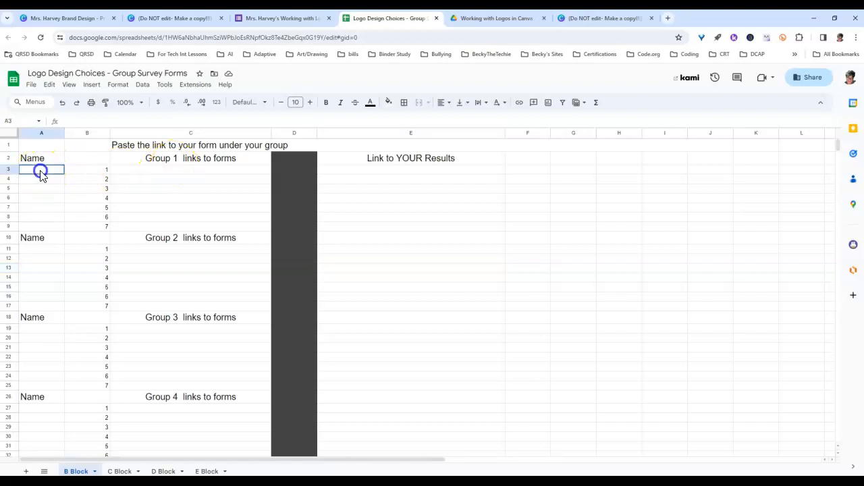
click(142, 170)
right_click(143, 172)
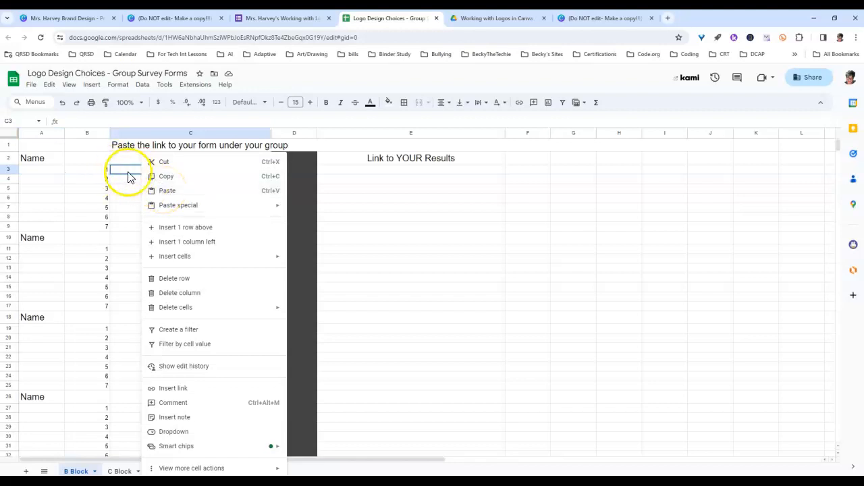
click(125, 198)
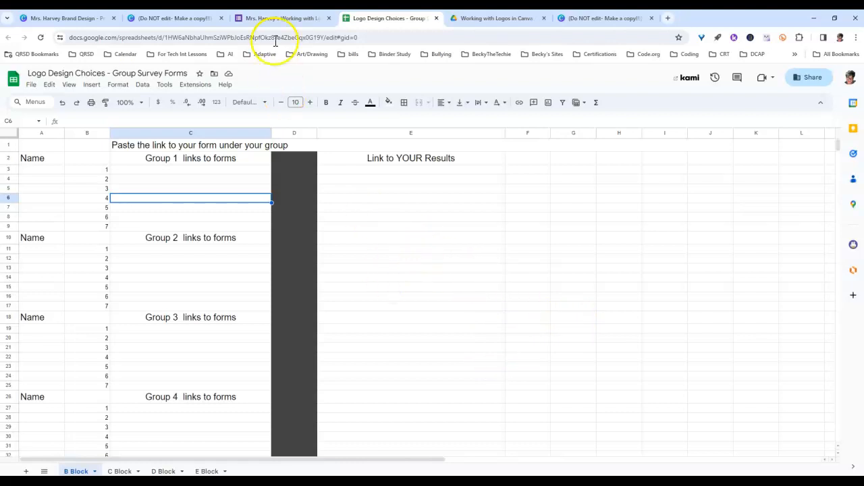
Return to the Google Forms survey, close the send dialog and examine the response charts for design concept and color scheme.
click(282, 20)
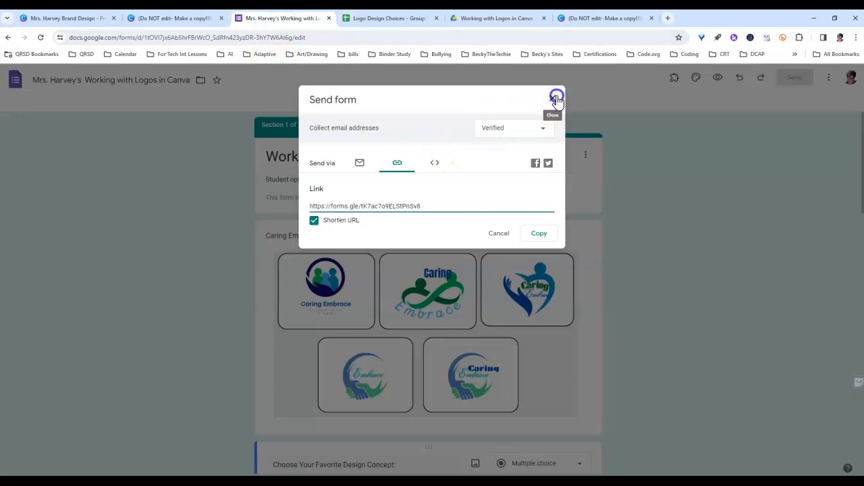
click(552, 98)
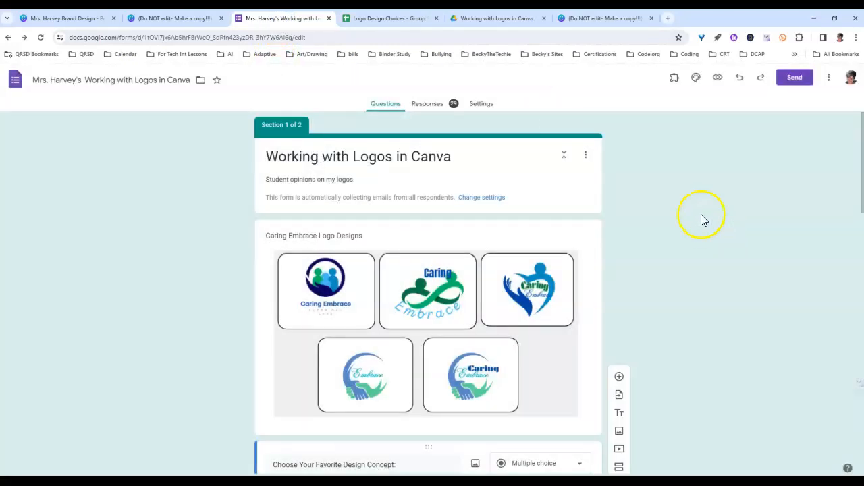
click(428, 106)
scroll(719, 216, down, 3)
scroll(719, 216, down, 2)
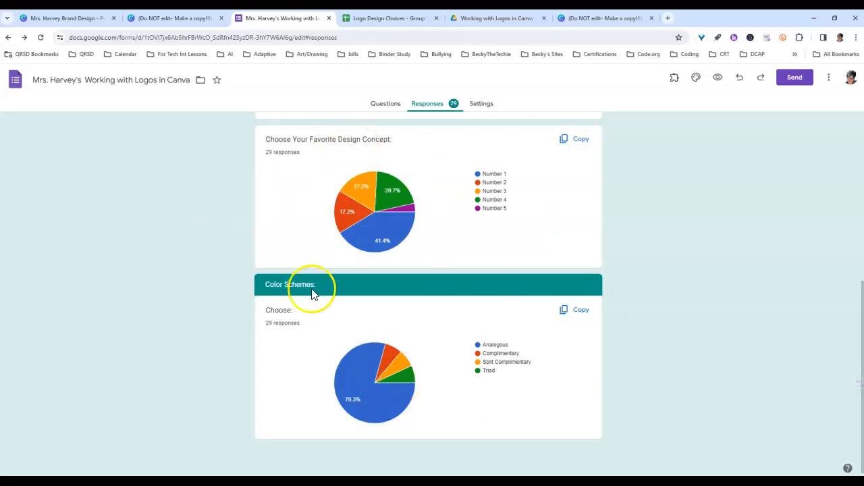
Switch to the completed brand design example in Canva and review pages 1 to 3, covering the instructions and brand guide answers.
click(61, 17)
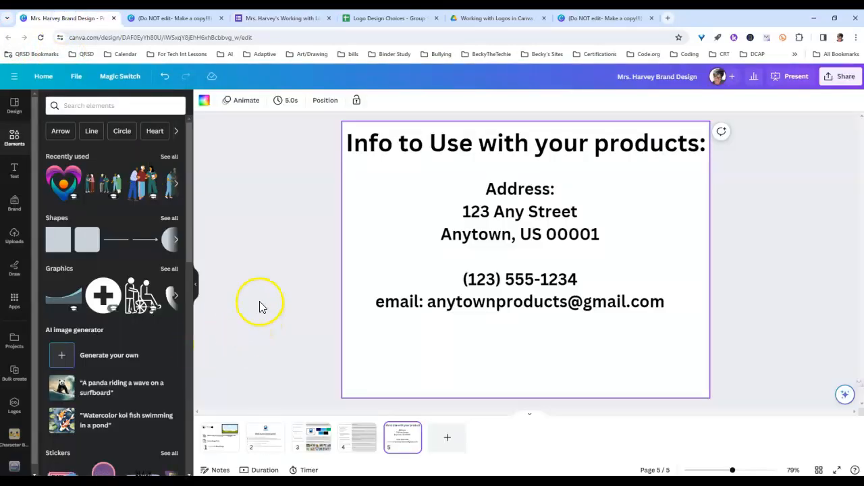
click(210, 451)
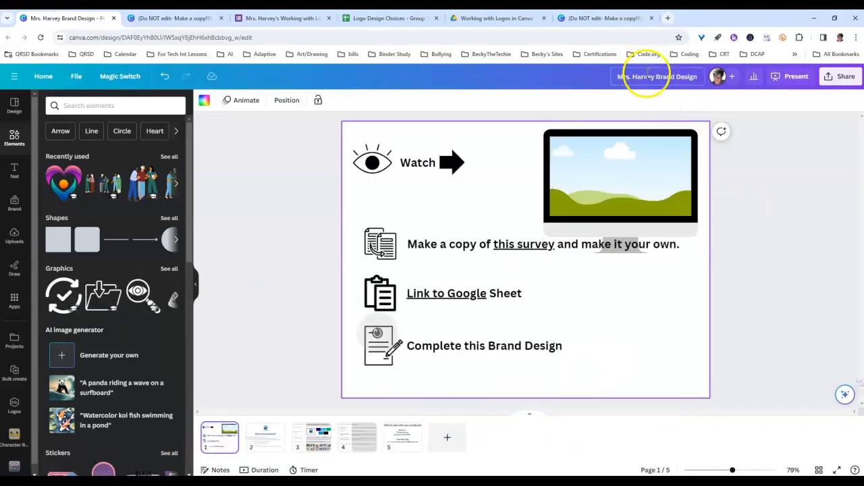
click(262, 443)
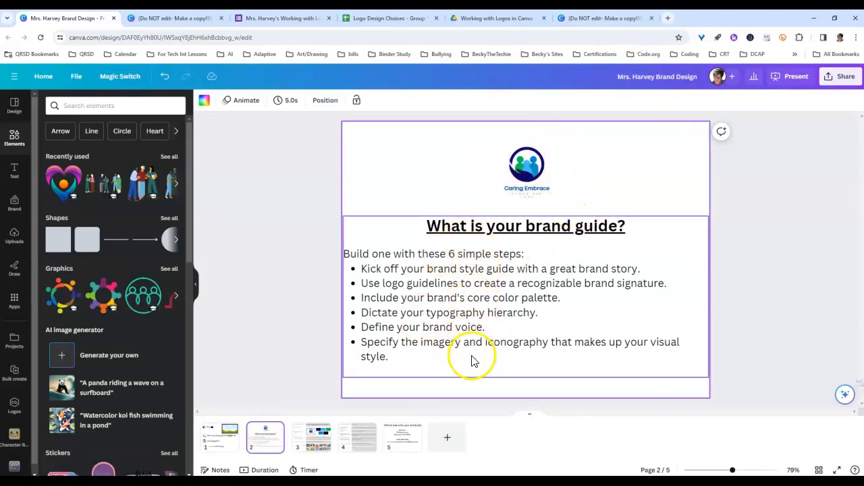
click(312, 445)
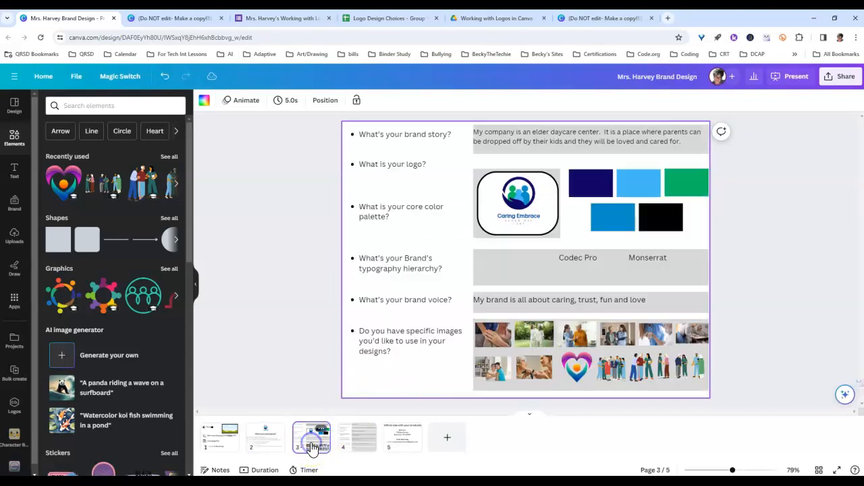
click(793, 338)
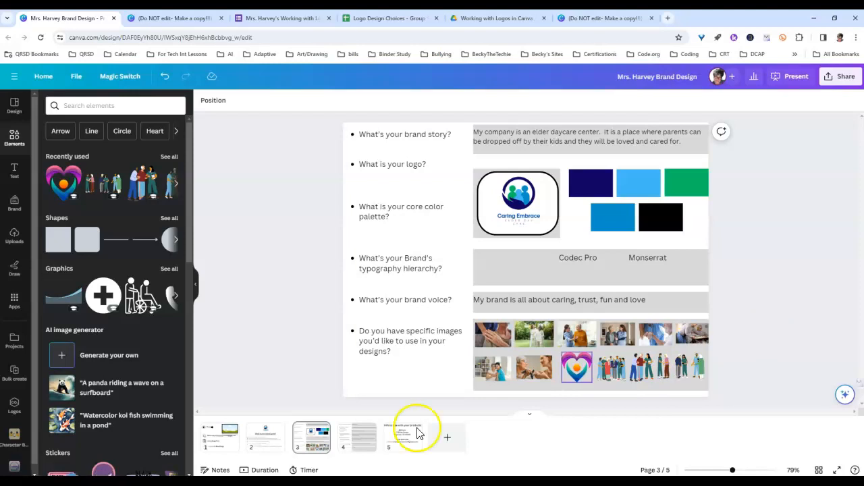
Review the target audience and call-to-action answers on page 4 and the product contact information on page 5.
click(355, 432)
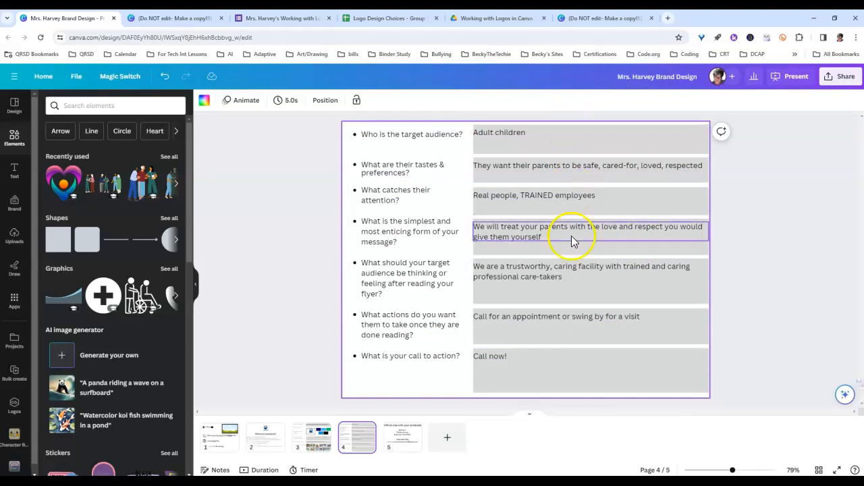
click(748, 296)
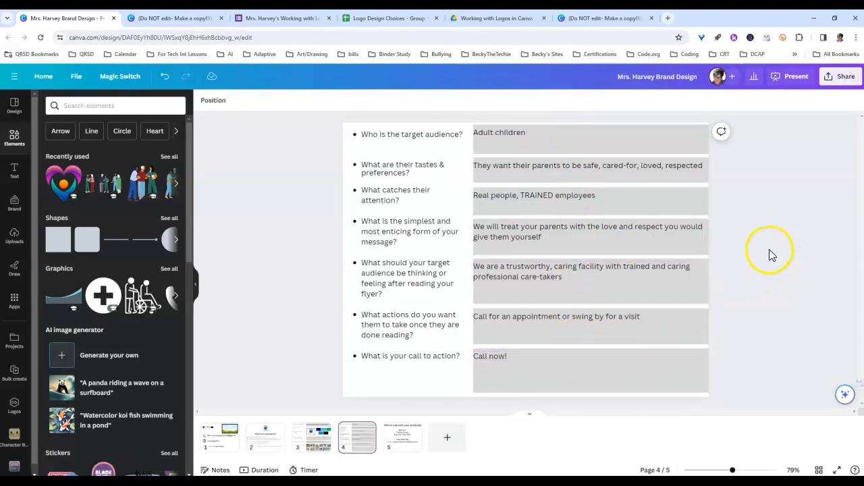
click(399, 435)
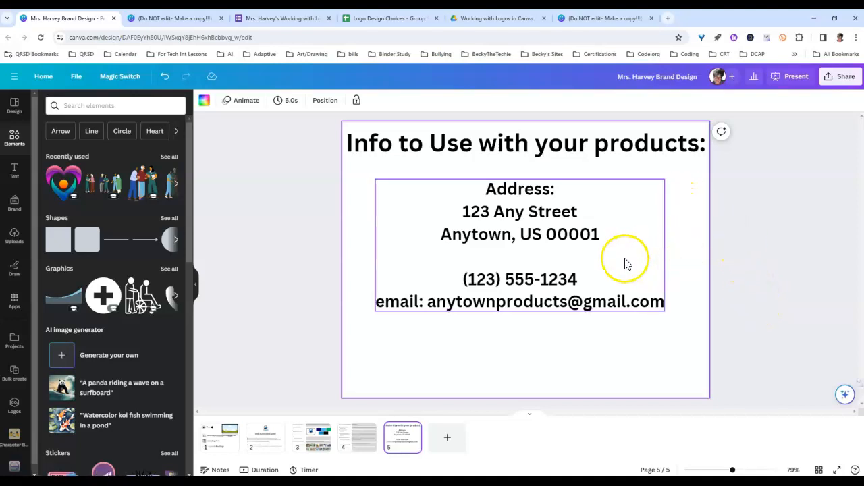
click(748, 307)
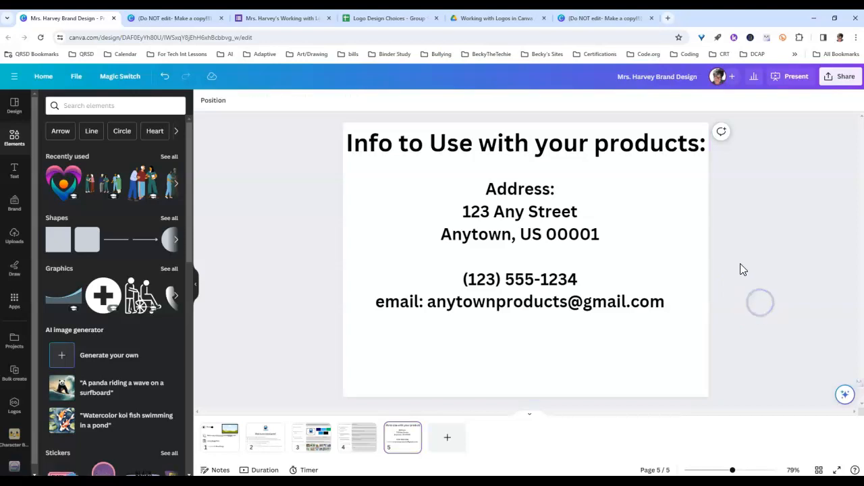